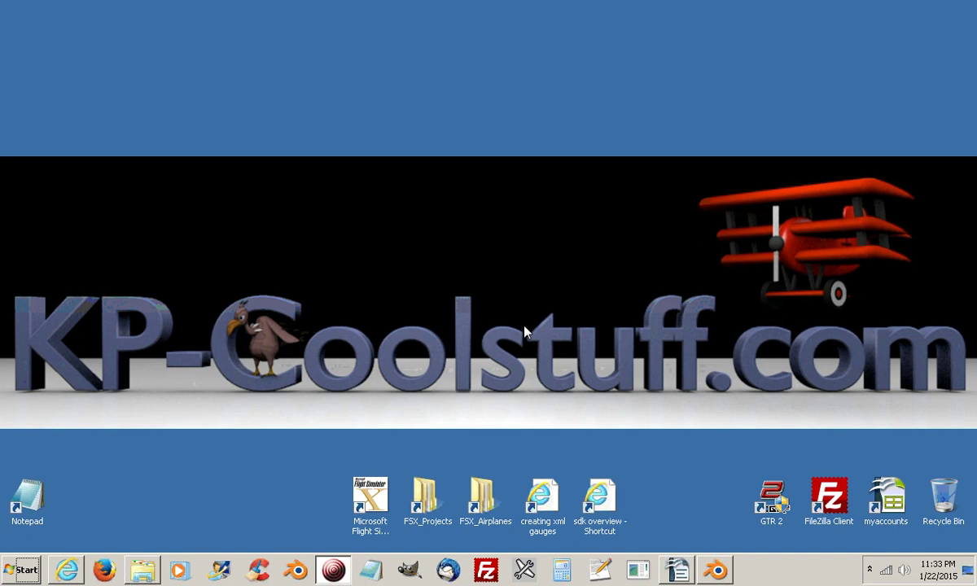
Step: Bring up the Heading.odt title document in Writer, then minimize it to the desktop
click(679, 573)
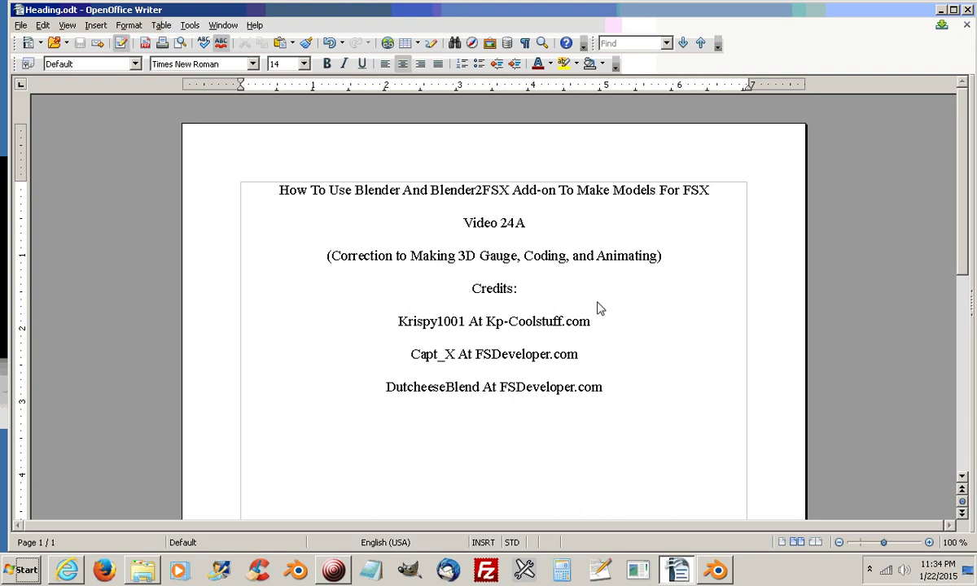
click(941, 11)
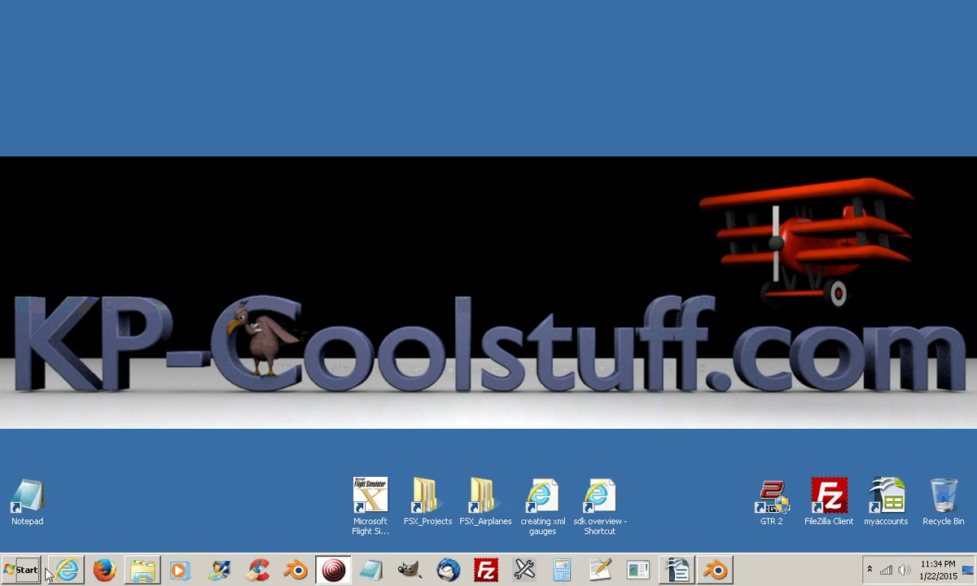
Step: Switch to 3D_gauges.blend and pan to the lower gauges, then back to the airspeed gauge
click(716, 570)
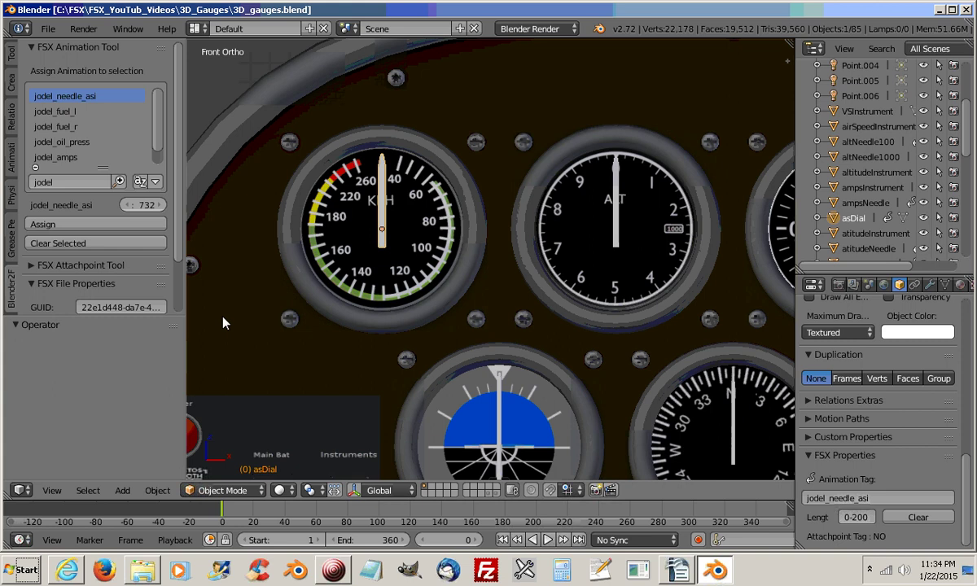
shift+middle_drag(302, 352, 239, 206)
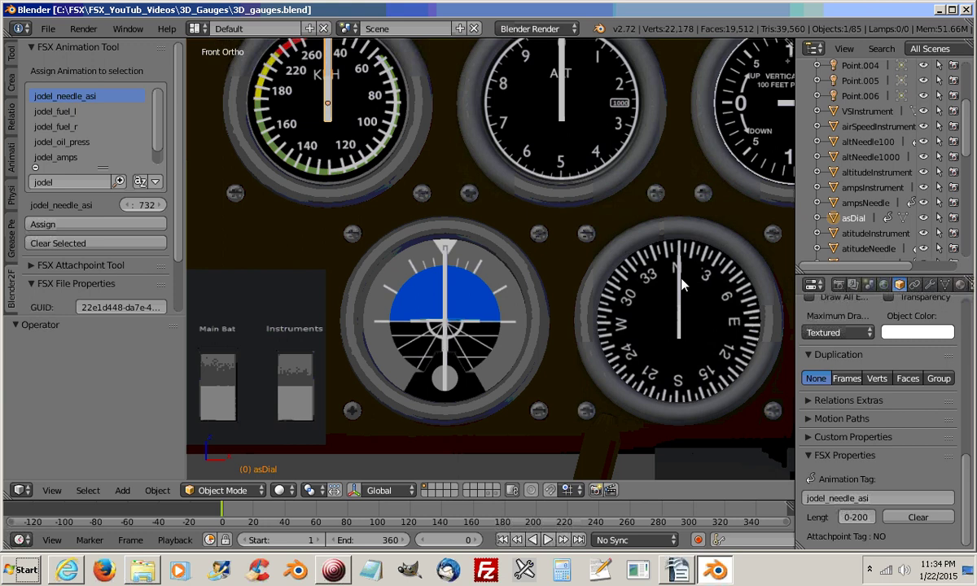
shift+middle_drag(277, 210, 342, 358)
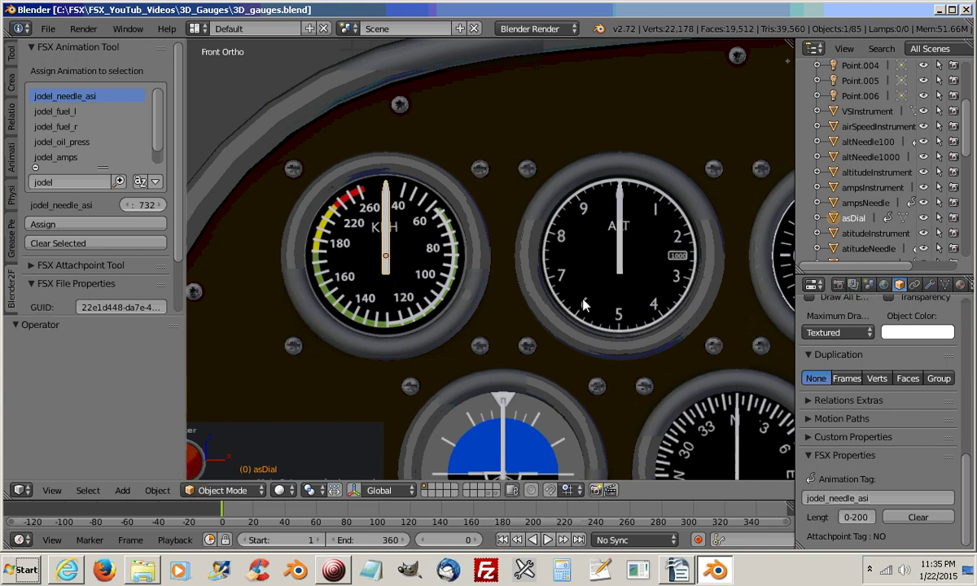
Step: Turn on Screencast Keys so pressed keys are displayed in the 3D view
key(n)
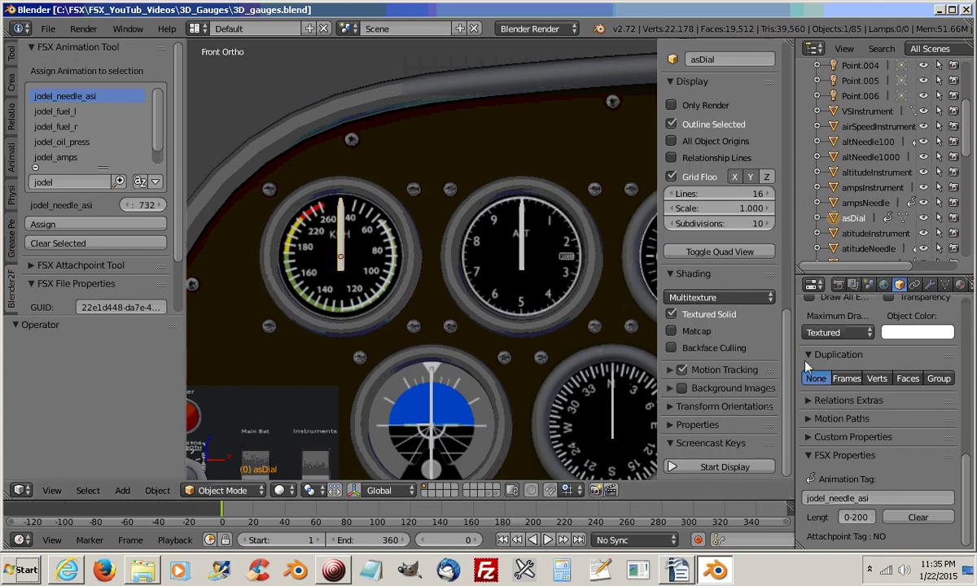
click(720, 468)
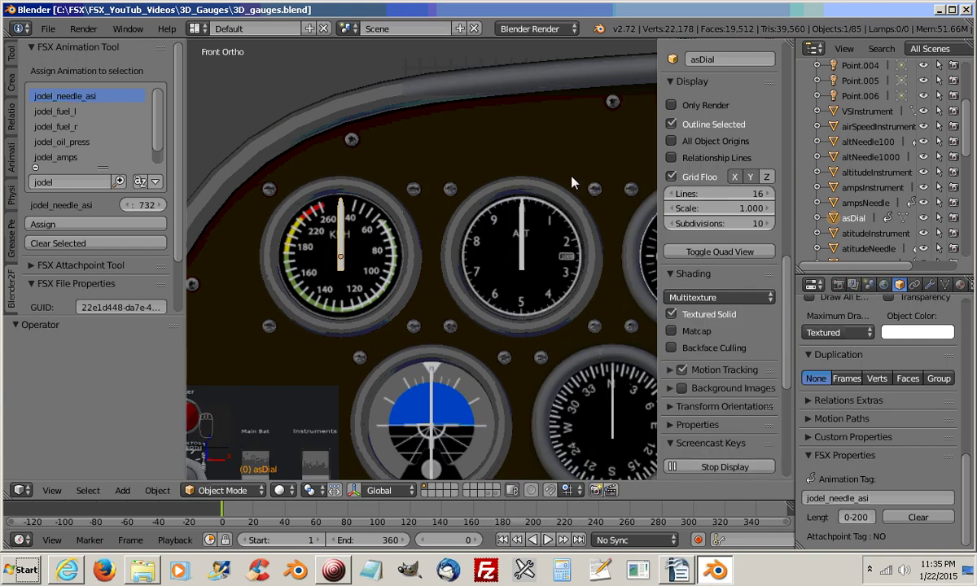
key(n)
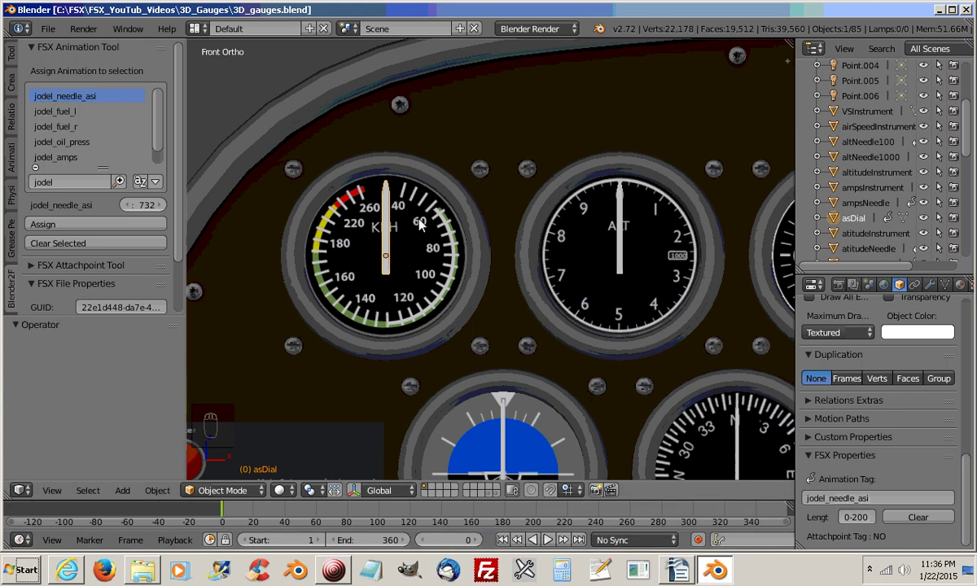
Step: Try a Y-axis rotation of the airspeed needle, then cancel it so it stays upright
key(r)
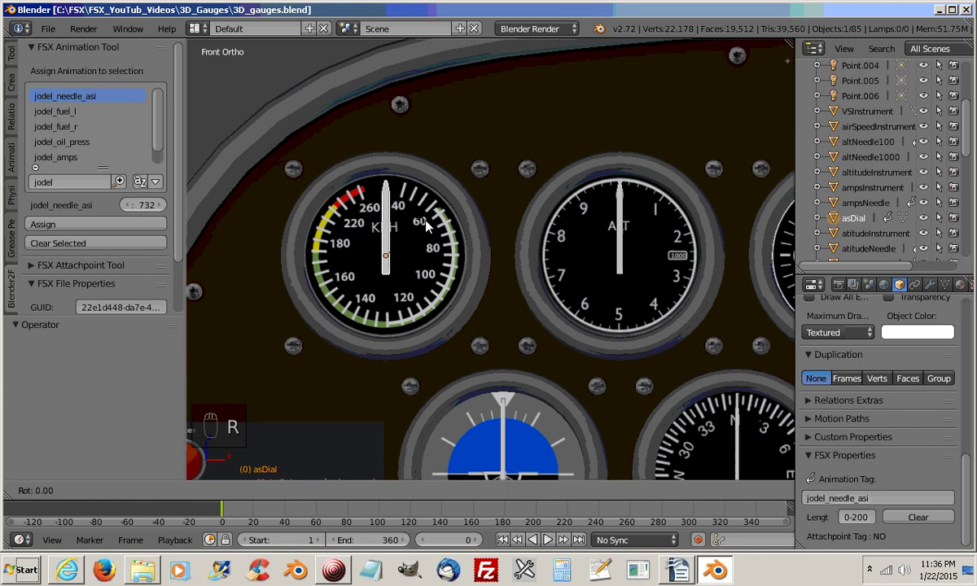
key(y)
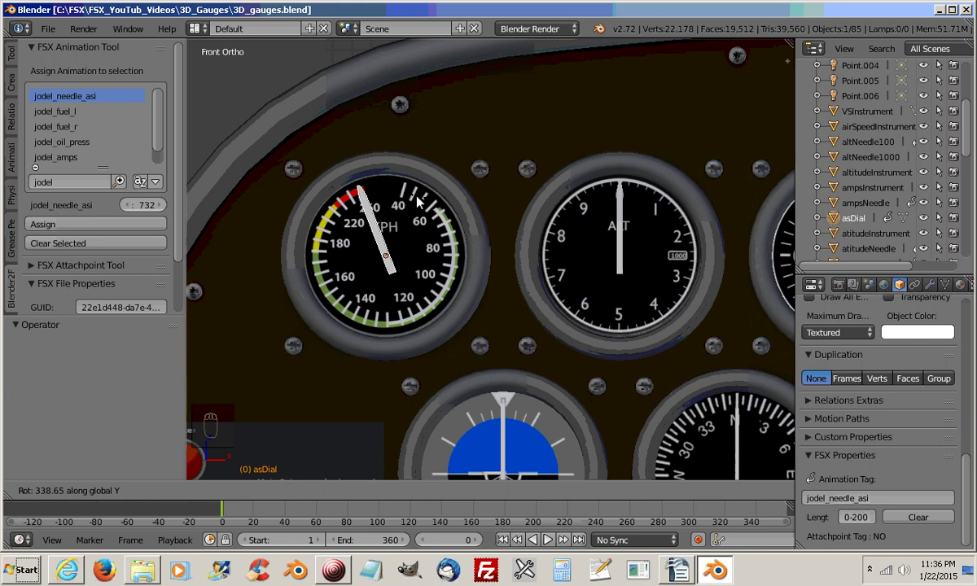
key(Escape)
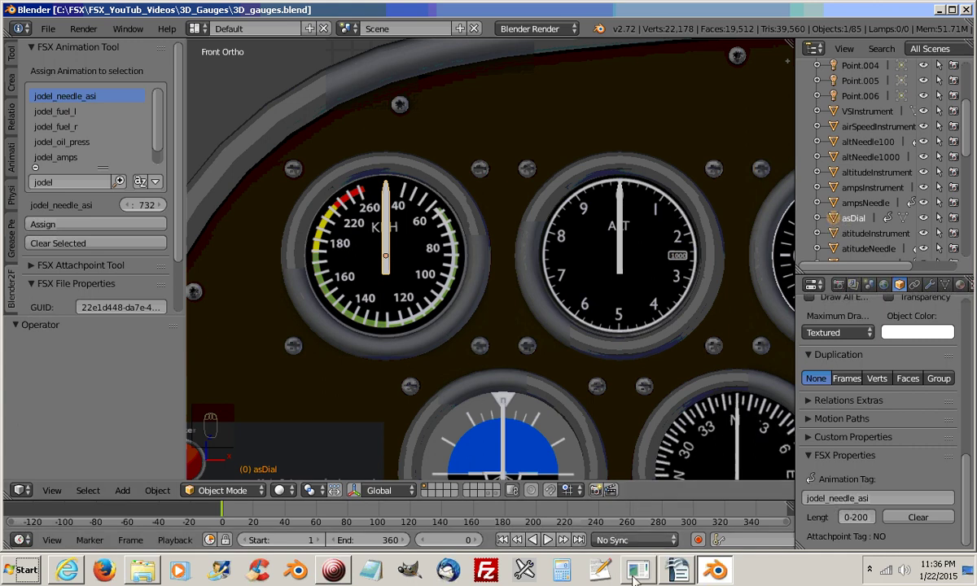
Step: Compute 338 / 2 = 169 in Calculator, then put the calculator away
click(561, 572)
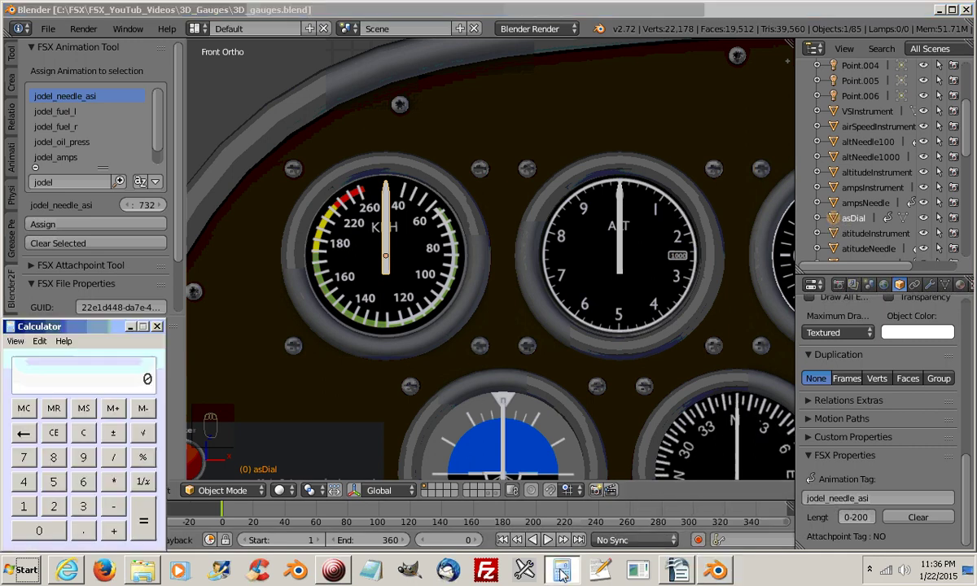
click(82, 504)
click(82, 505)
click(53, 458)
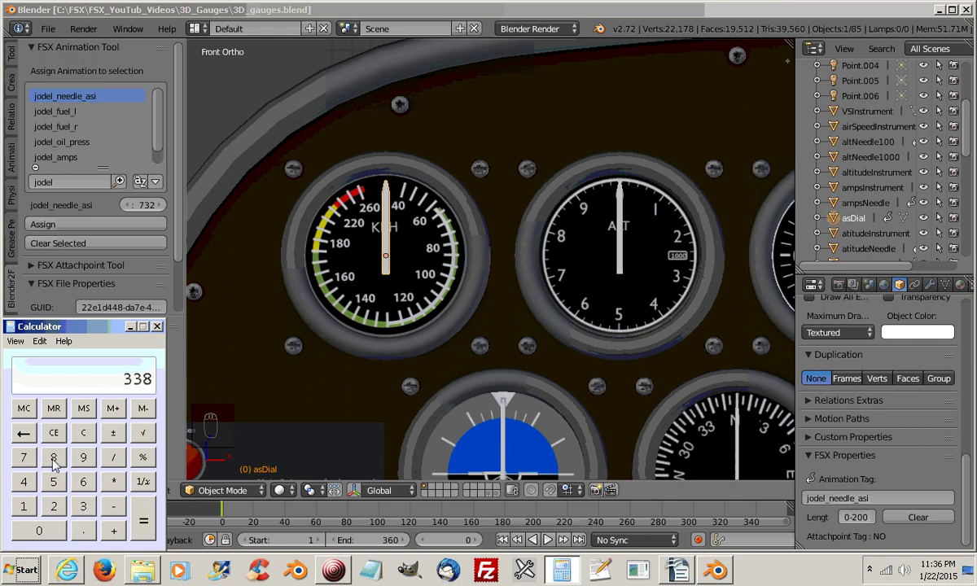
click(113, 456)
click(53, 506)
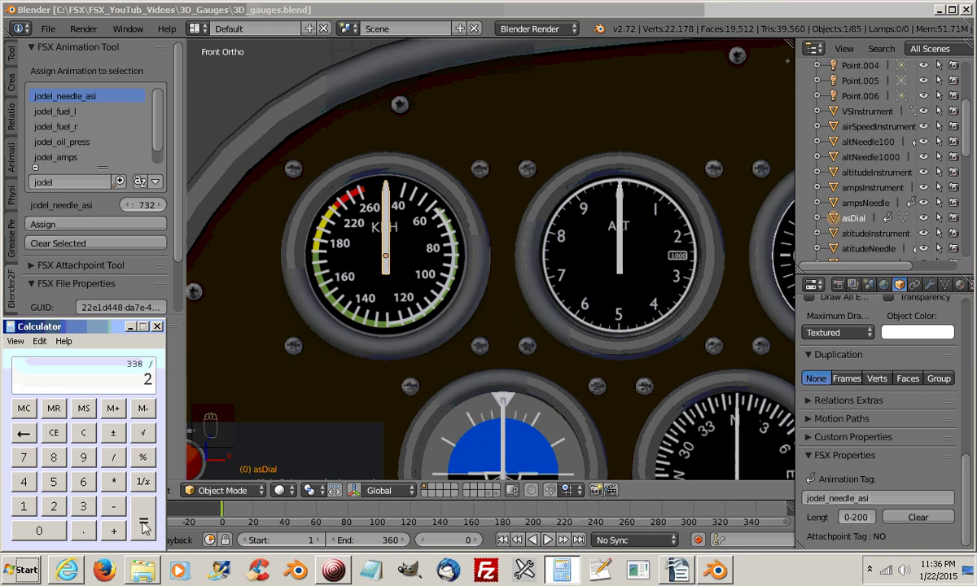
click(140, 505)
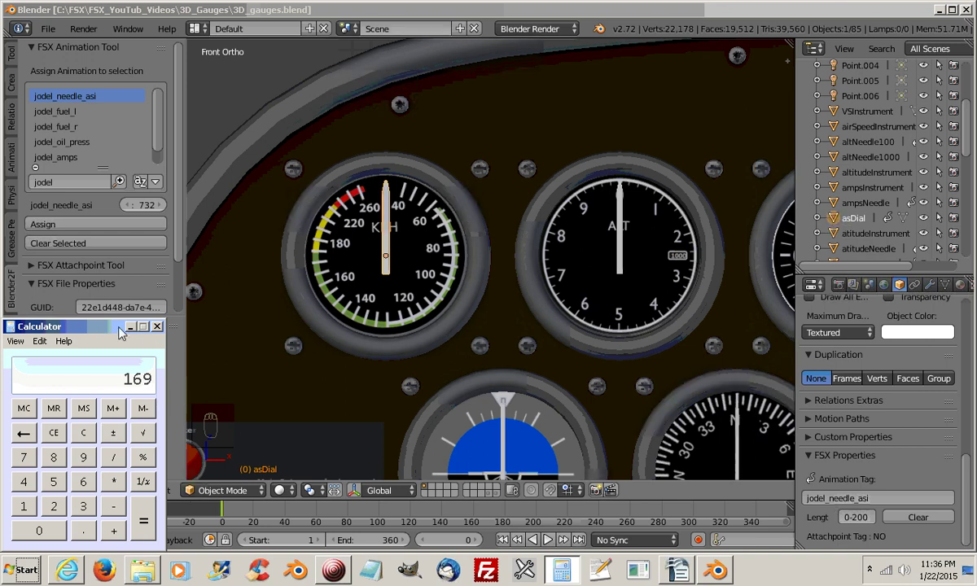
click(156, 326)
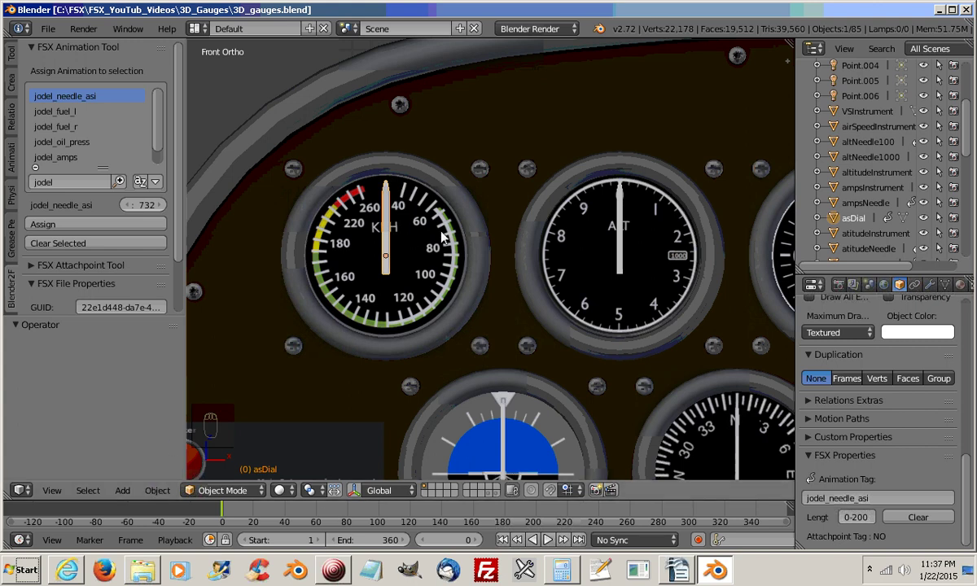
Step: Keyframe the needle's rotation at frame 0 and jump to frame 100
key(i)
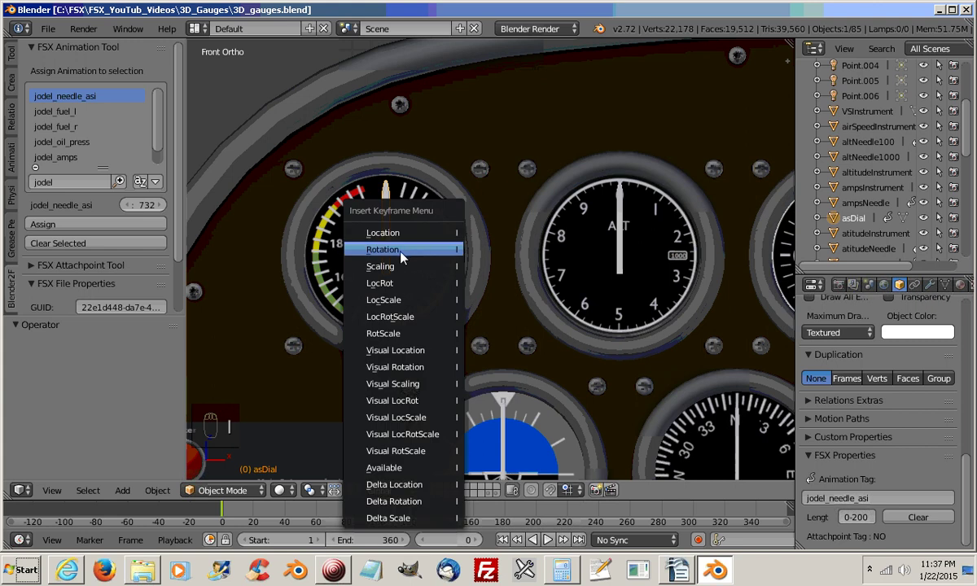
click(374, 236)
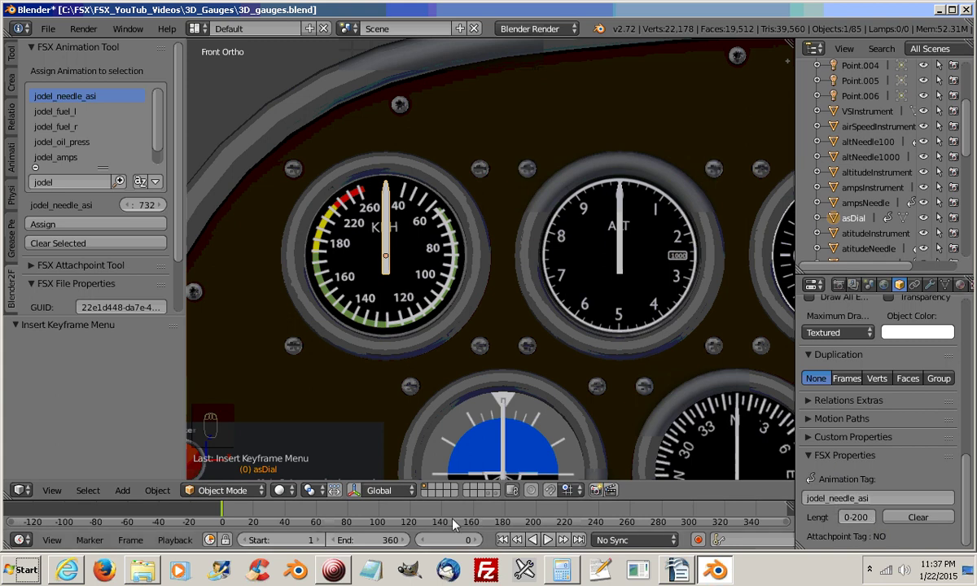
click(453, 541)
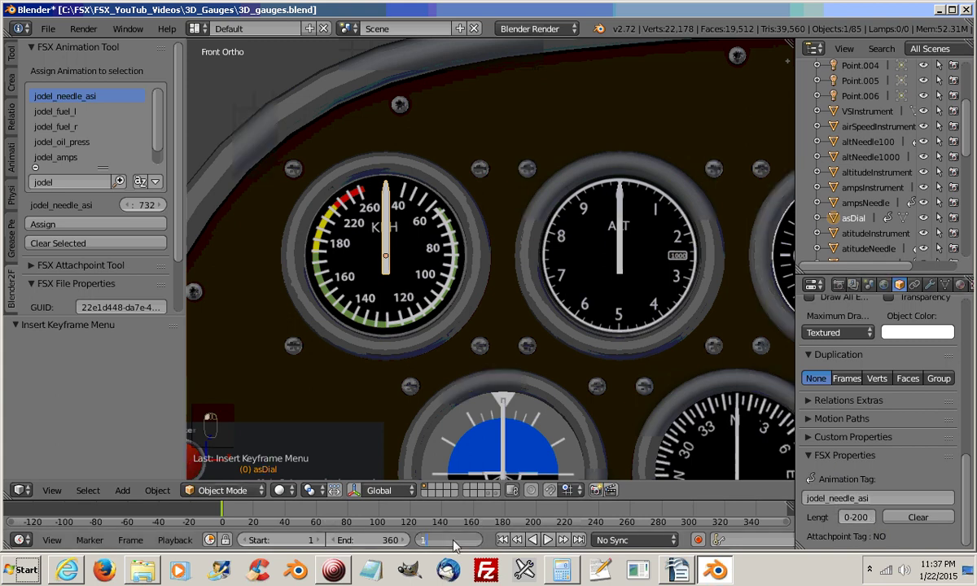
text(100)
key(Return)
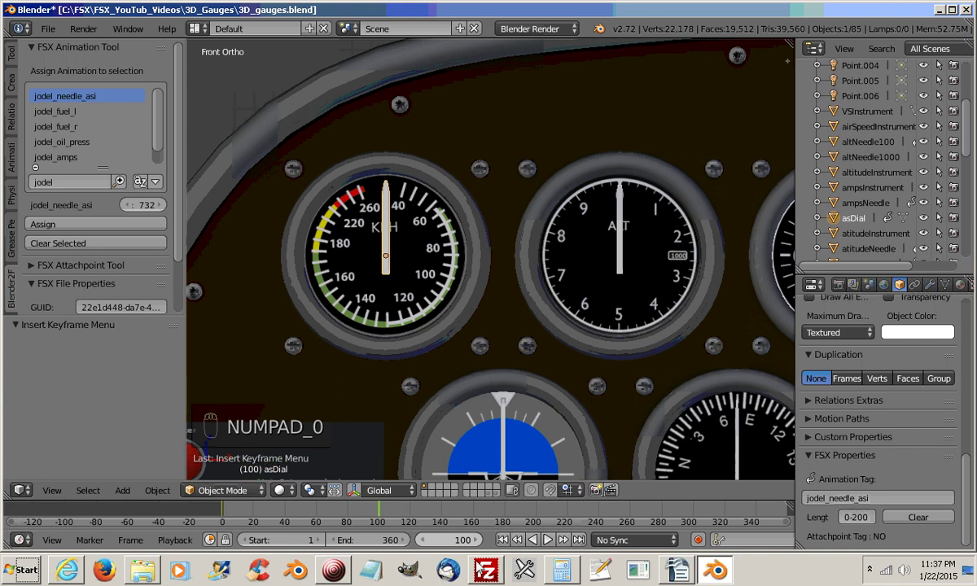
Step: Rotate the needle 169° about Y and keyframe its rotation at frame 100
click(561, 570)
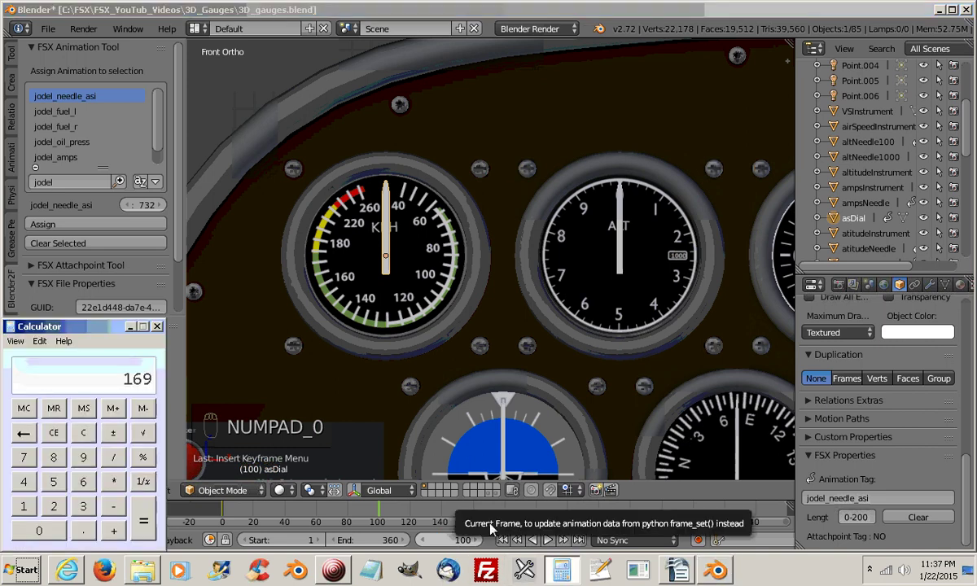
click(130, 327)
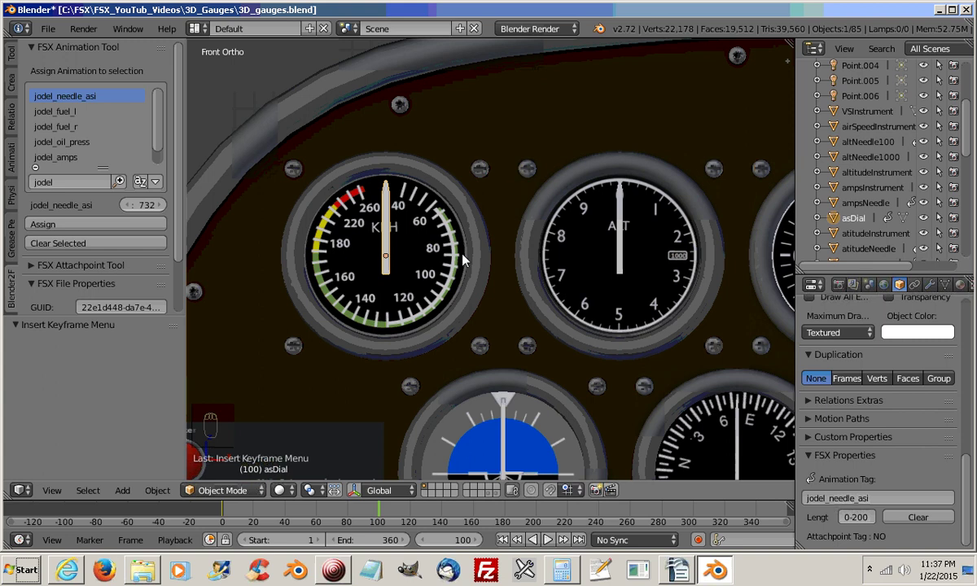
key(r)
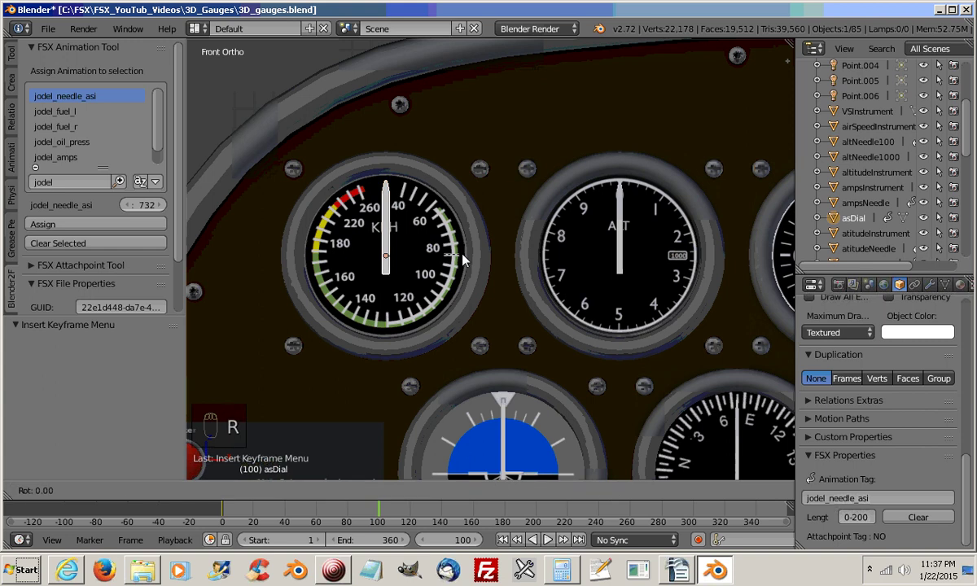
key(y)
text(169)
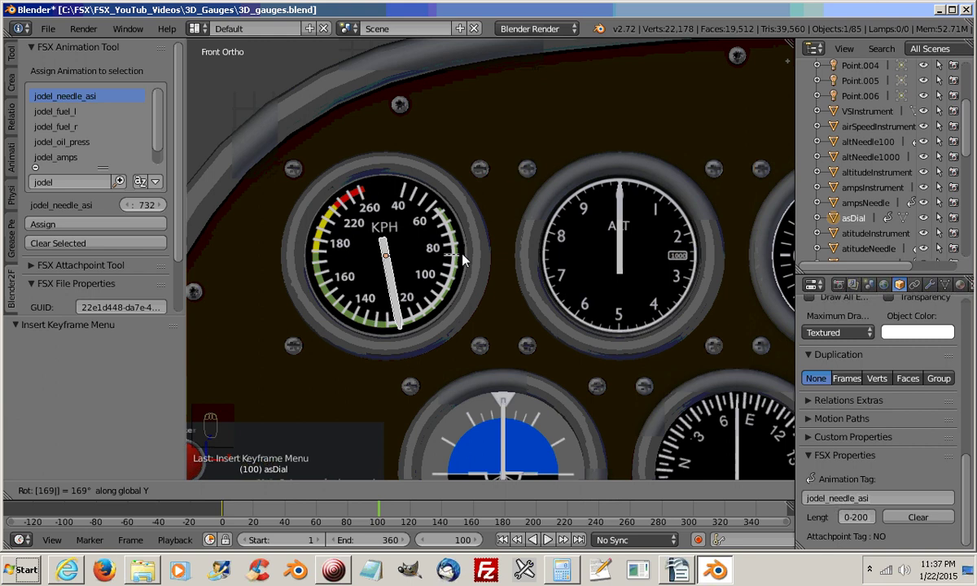
key(Return)
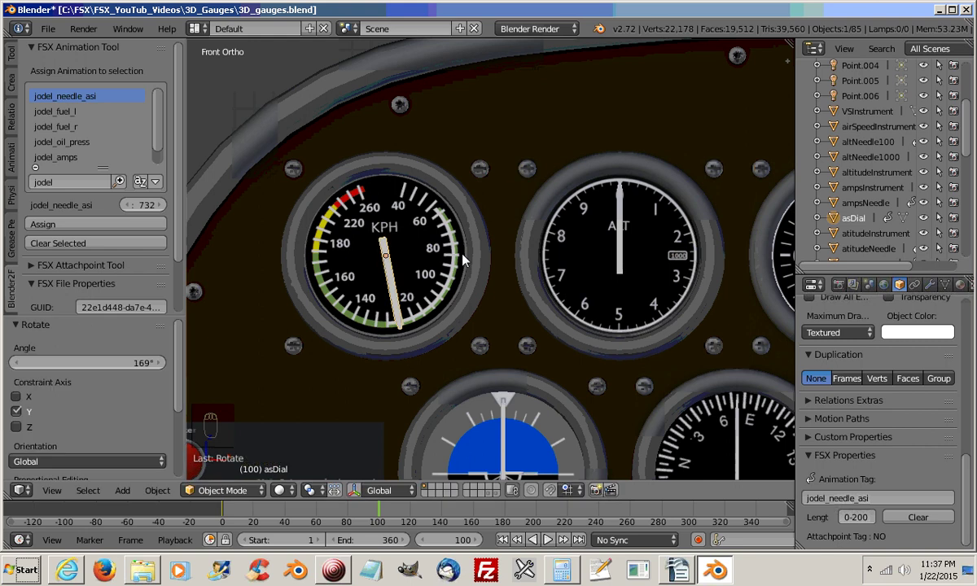
key(i)
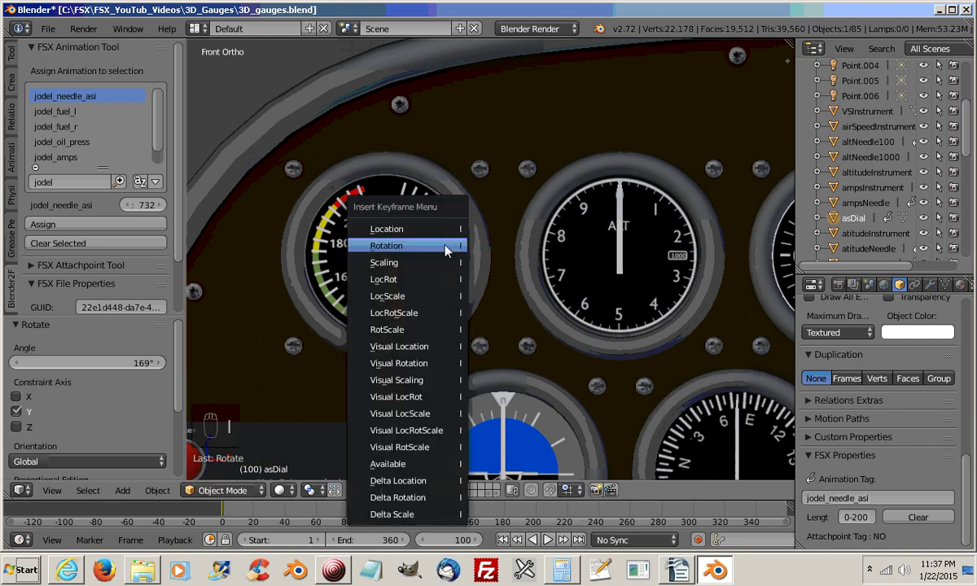
click(408, 246)
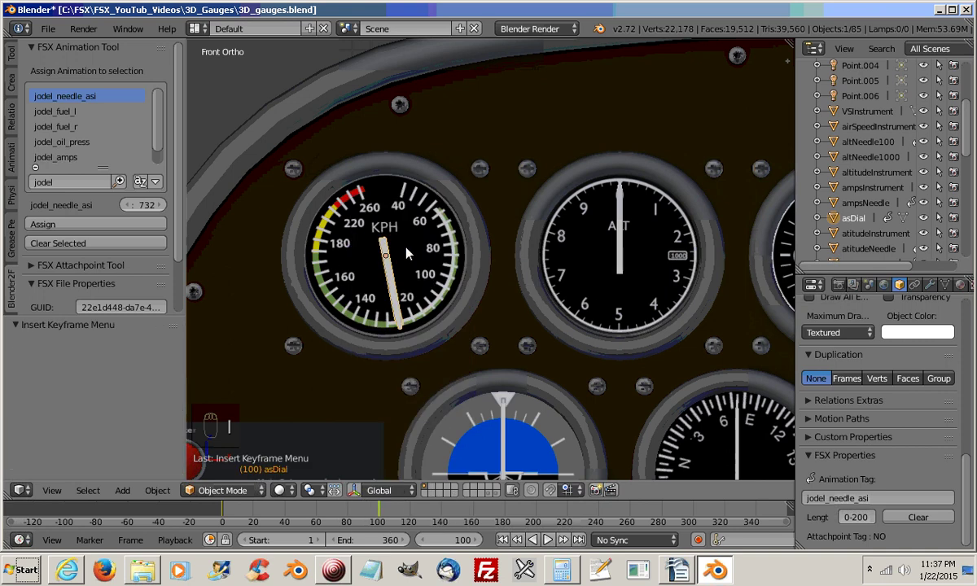
Step: At frame 200, rotate the needle 169° and keyframe its rotation
click(451, 540)
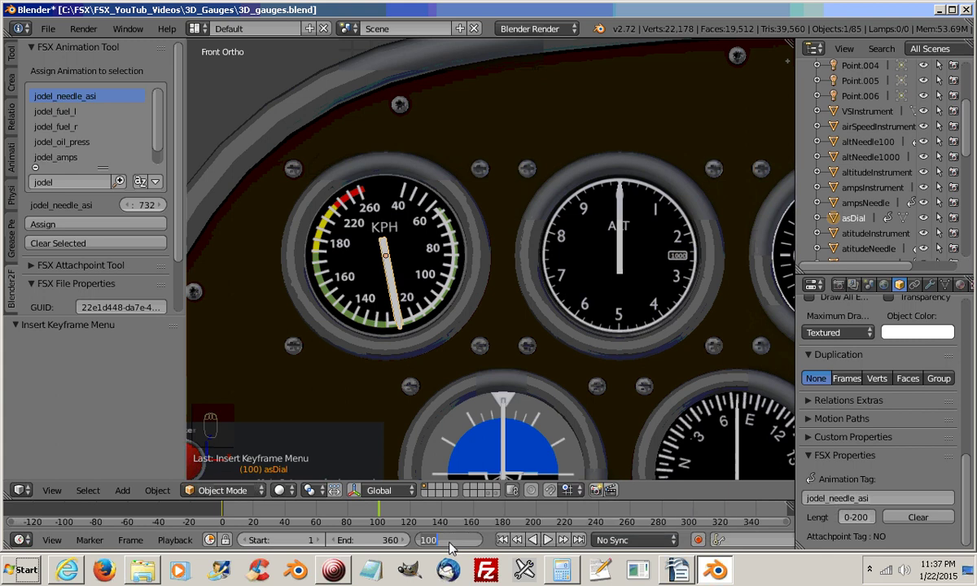
text(200)
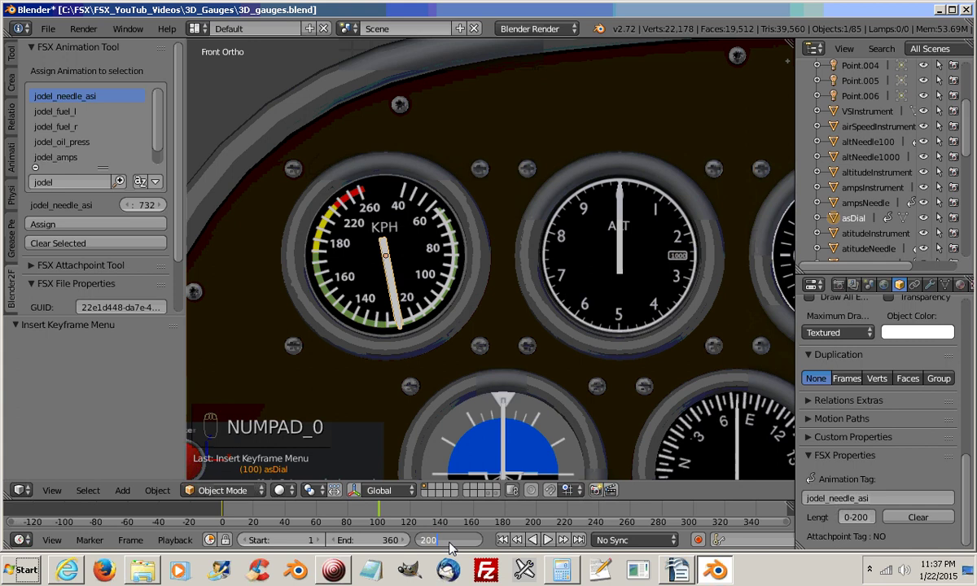
key(Return)
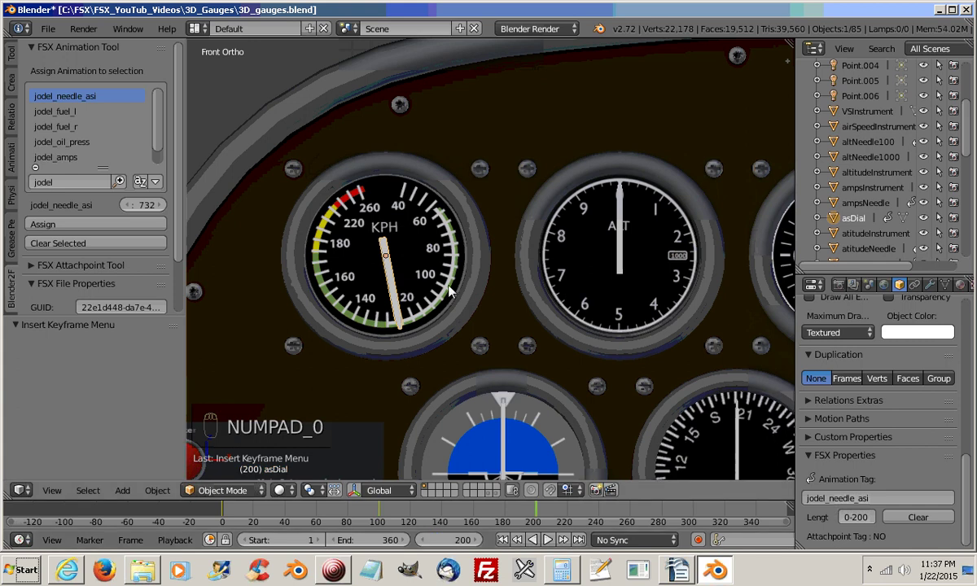
text(r)
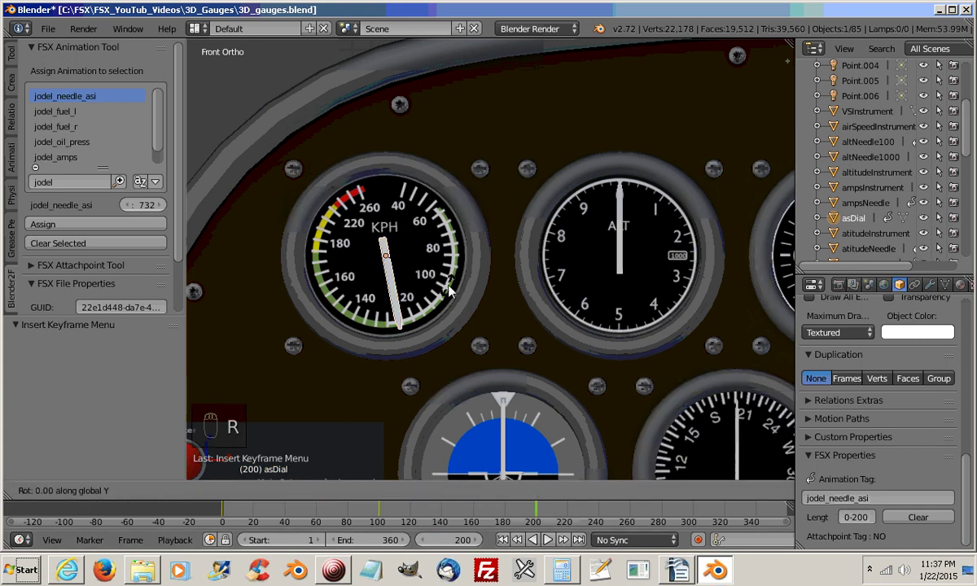
text(169)
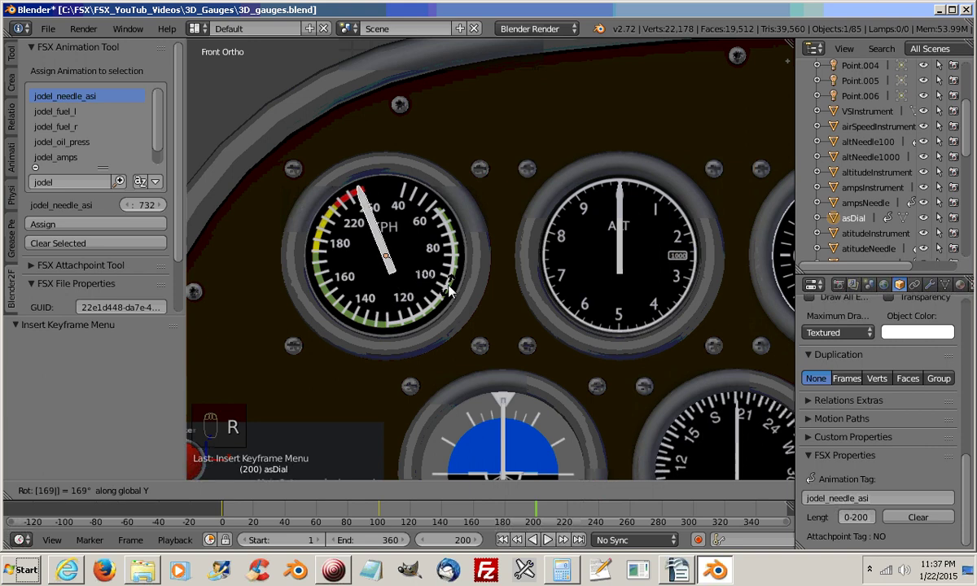
click(450, 291)
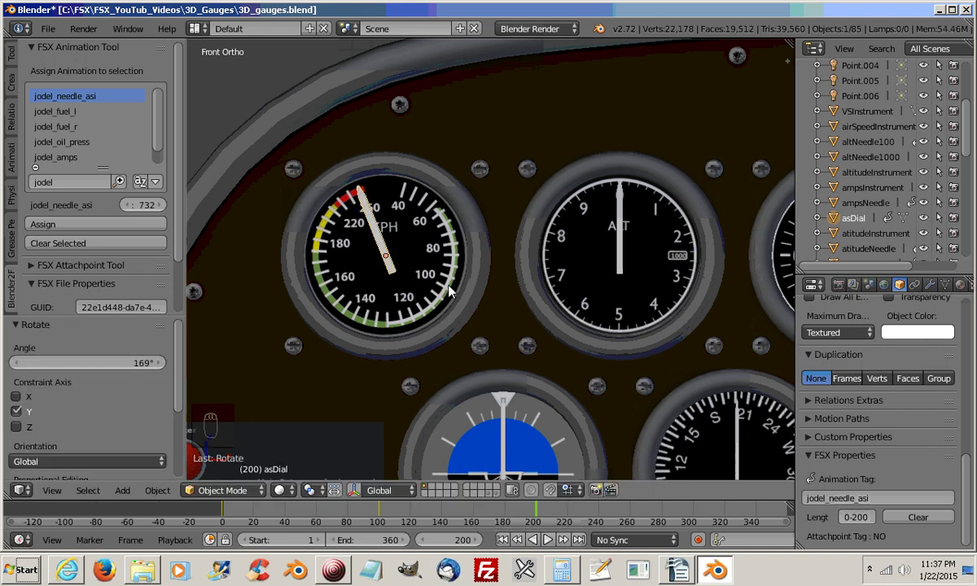
key(i)
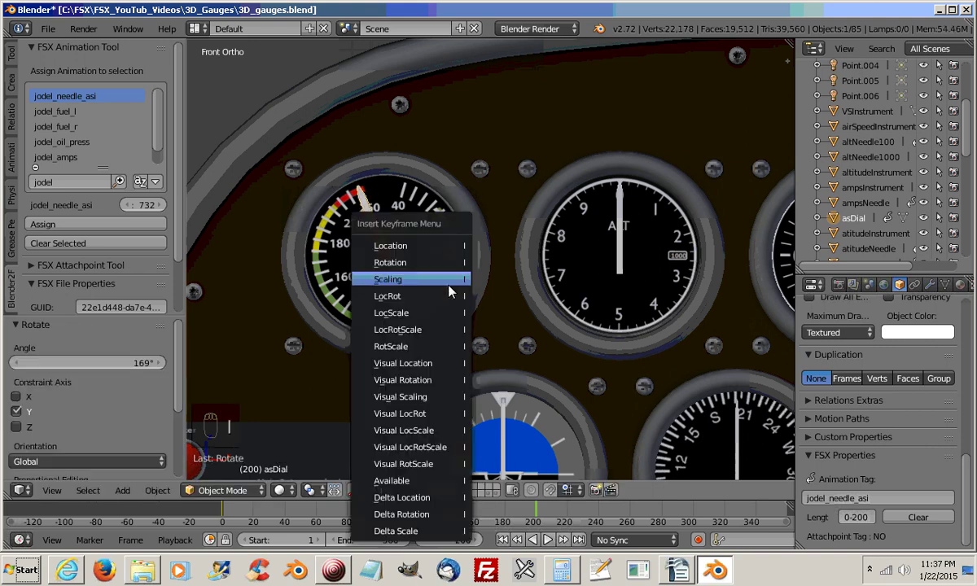
click(401, 264)
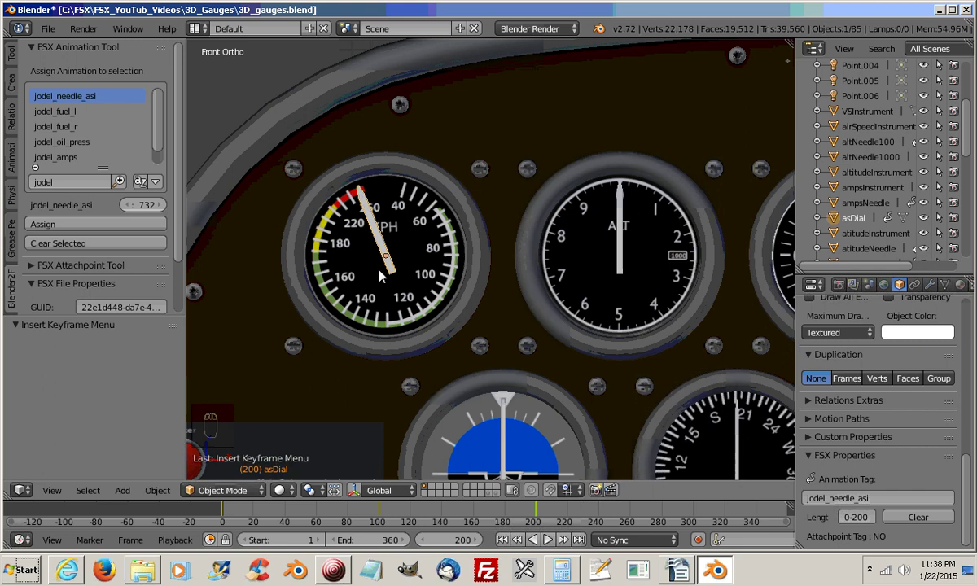
Step: Return to frame 0 and drag the area border to widen the 3D view
click(450, 541)
text(0)
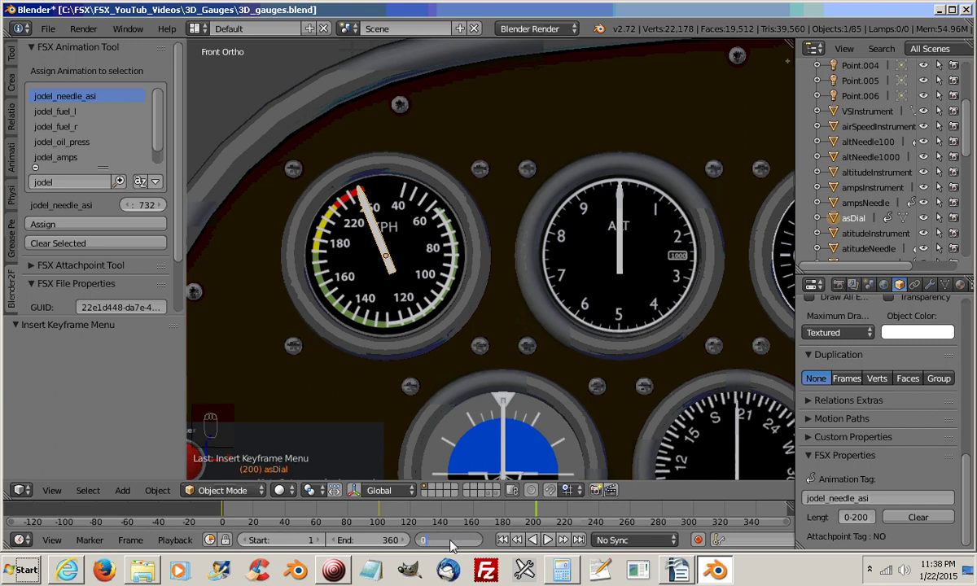
key(Return)
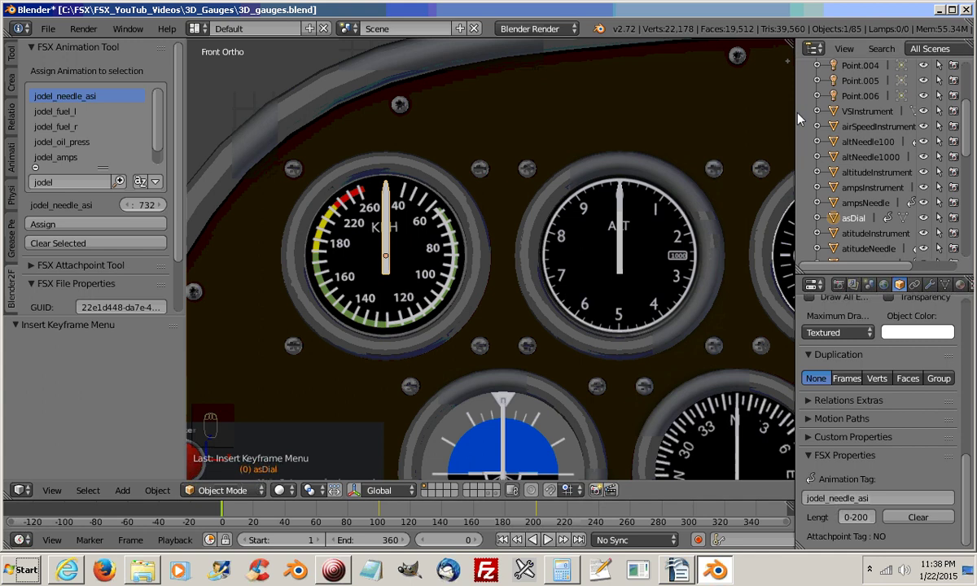
drag(798, 114, 513, 92)
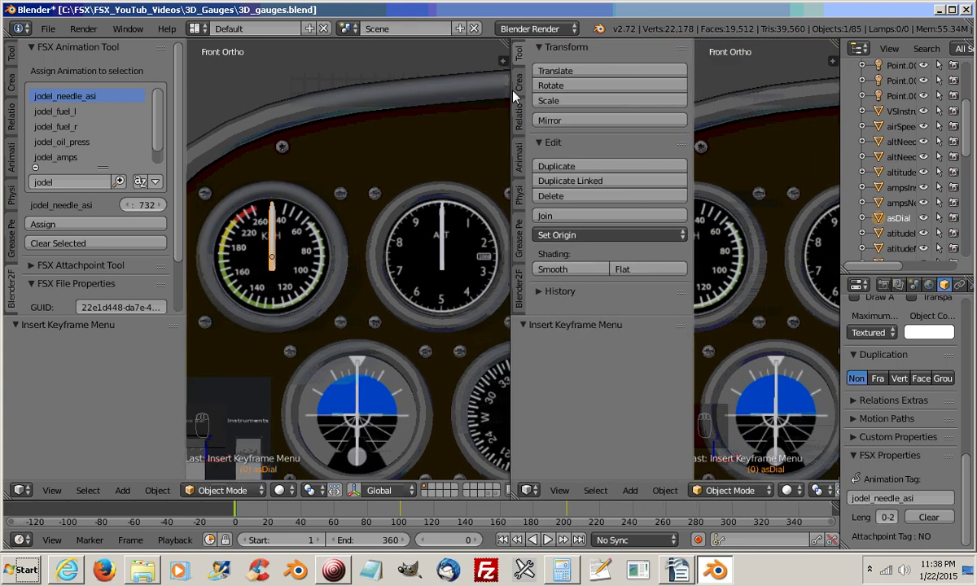
Step: Make the right area a Graph Editor showing asDial's rotation keyframes, with a wider curve area
click(528, 492)
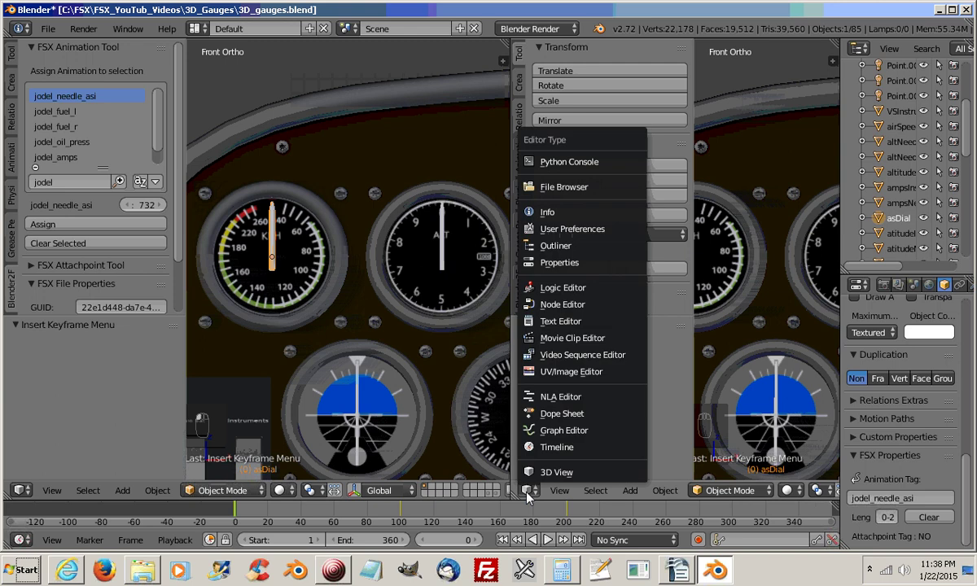
click(575, 431)
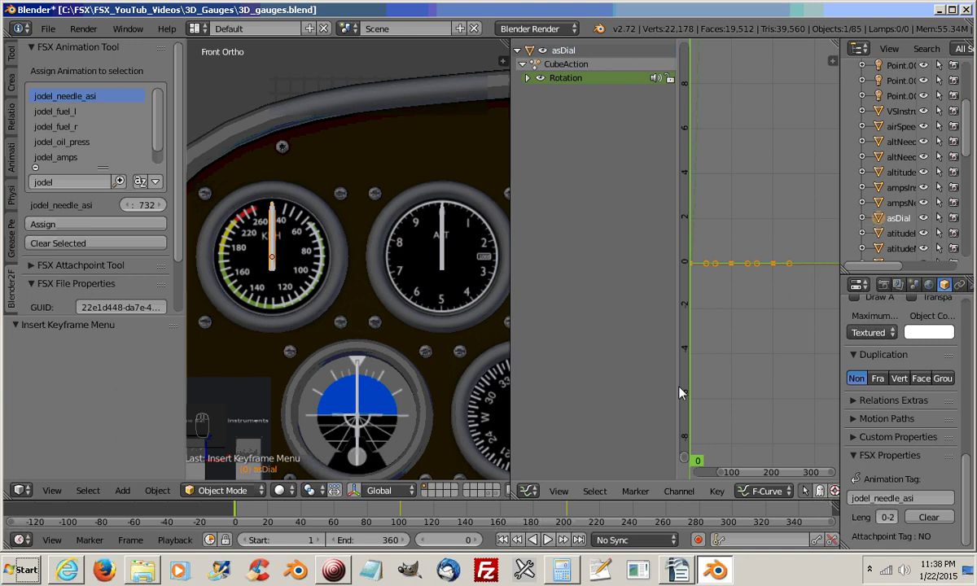
drag(681, 392, 633, 389)
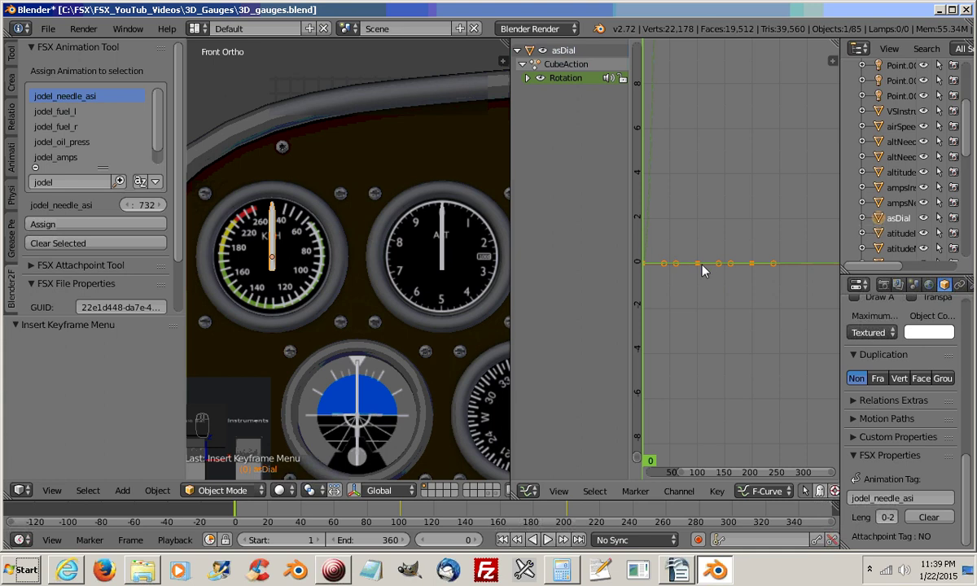
Step: Set the needle's rotation keyframes to Linear interpolation and zoom the graph to check them
click(717, 492)
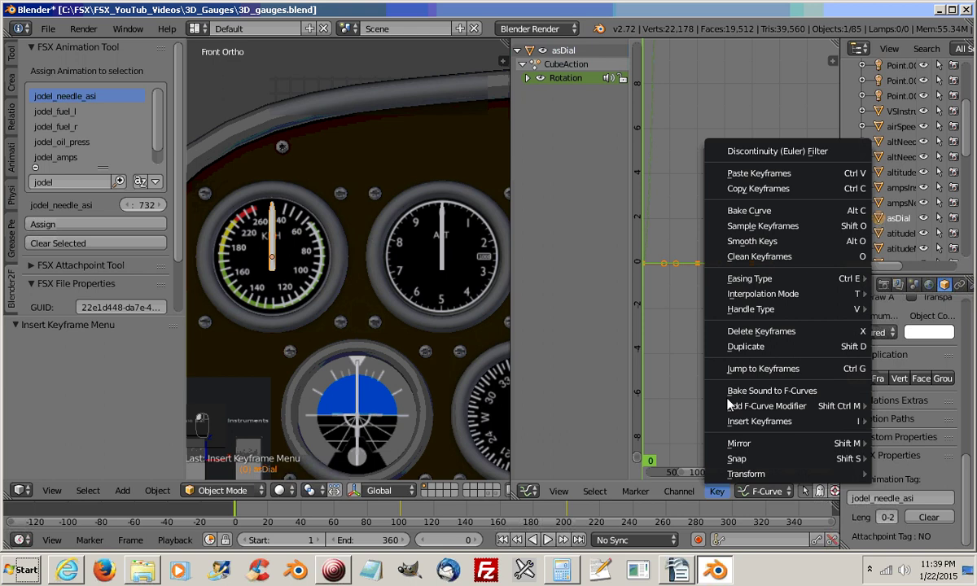
mouse_move(745, 301)
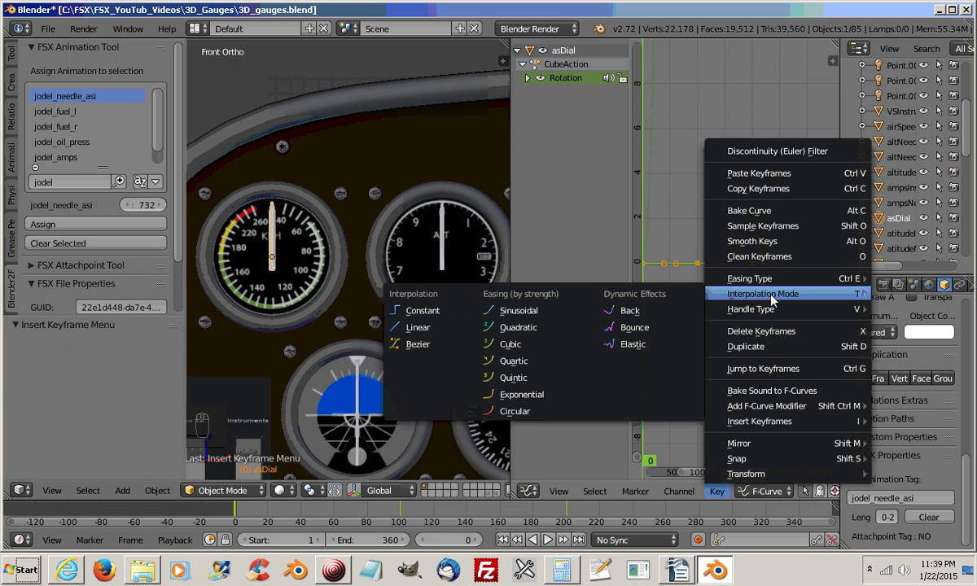
click(418, 329)
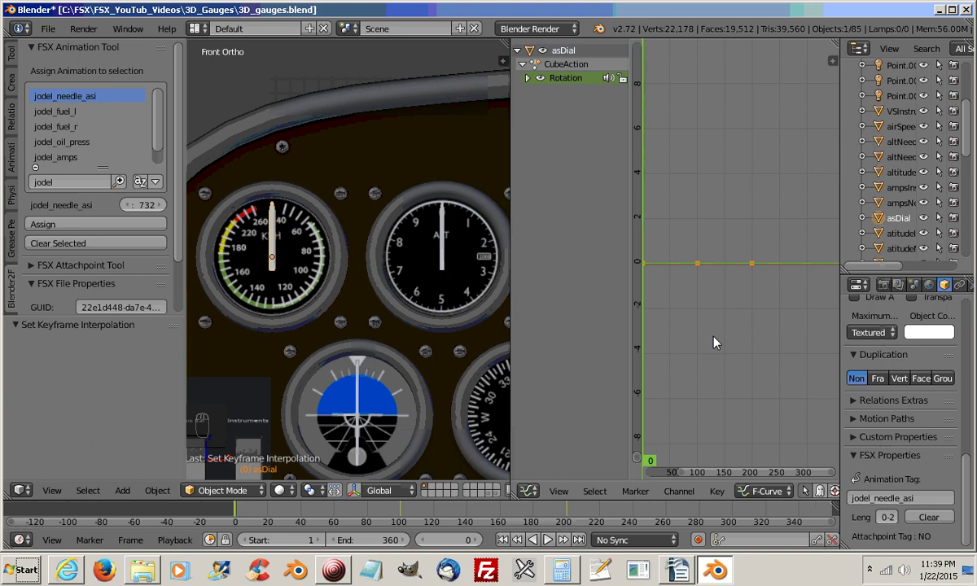
scroll(713, 343, down, 4)
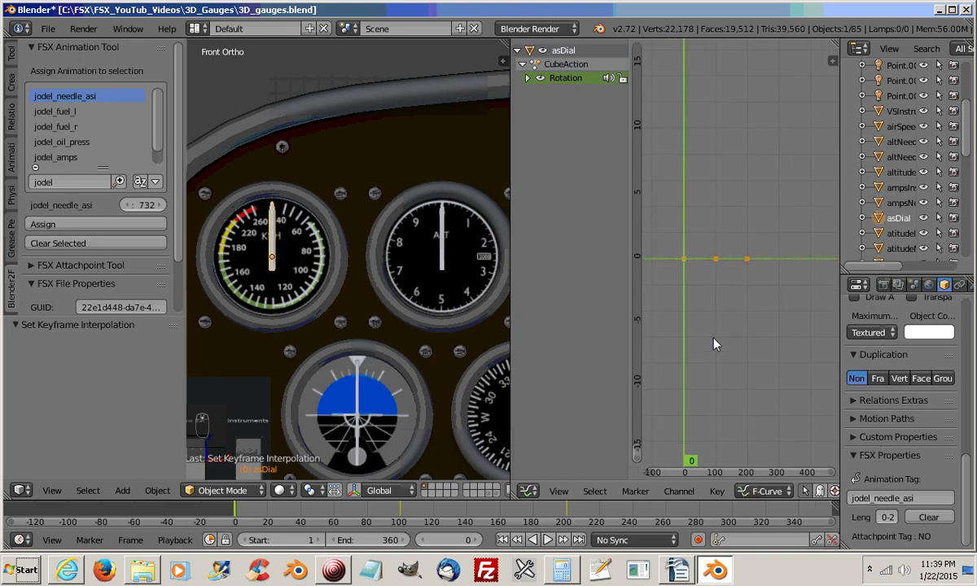
scroll(737, 285, up, 1)
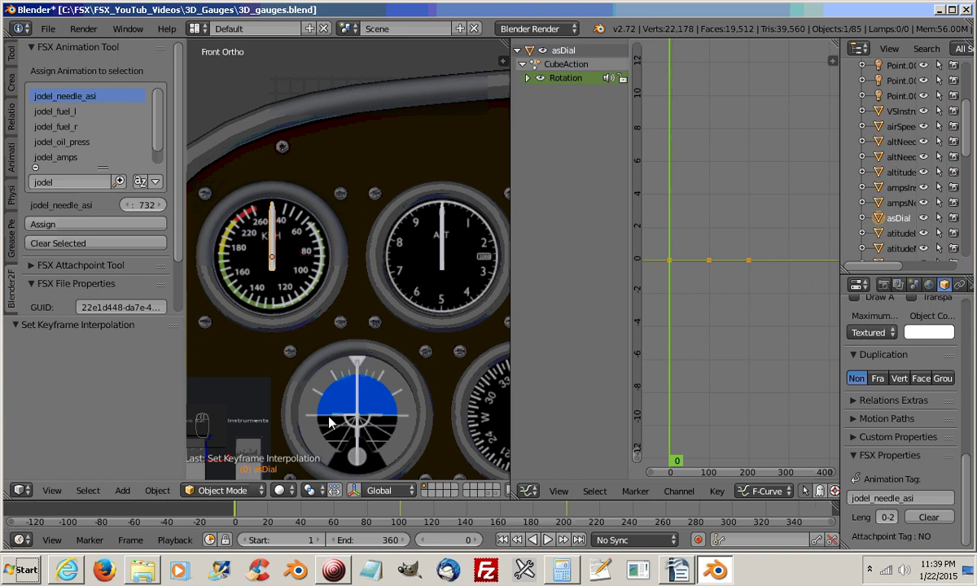
Step: Save the gauges file, reapply Linear interpolation, and join the Graph Editor back into the 3D view
click(49, 31)
click(69, 146)
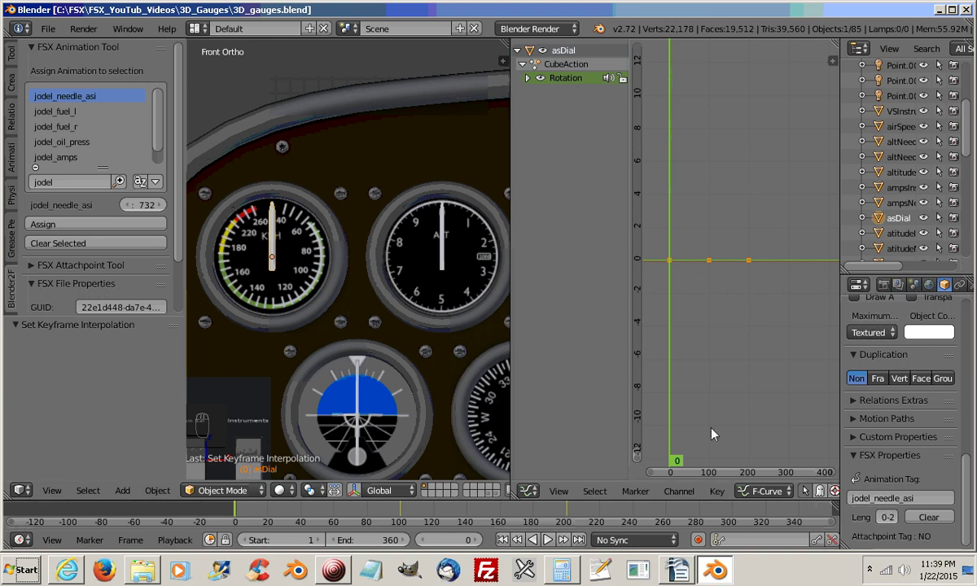
click(716, 491)
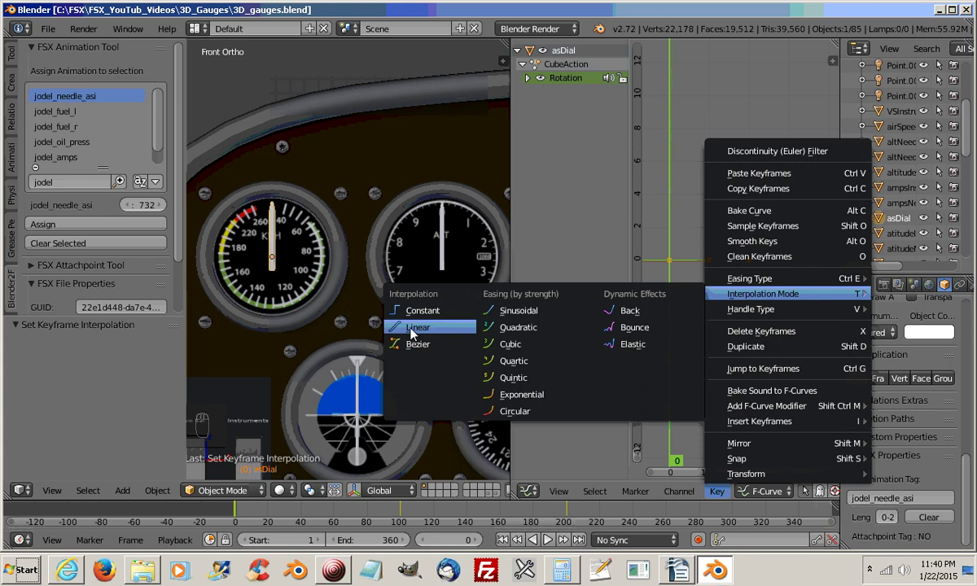
click(415, 328)
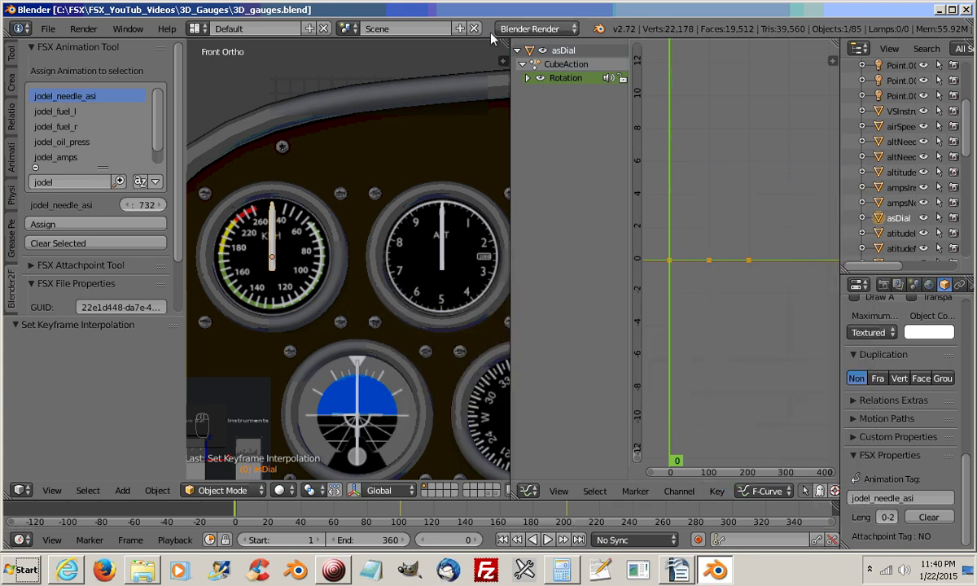
drag(501, 55, 788, 142)
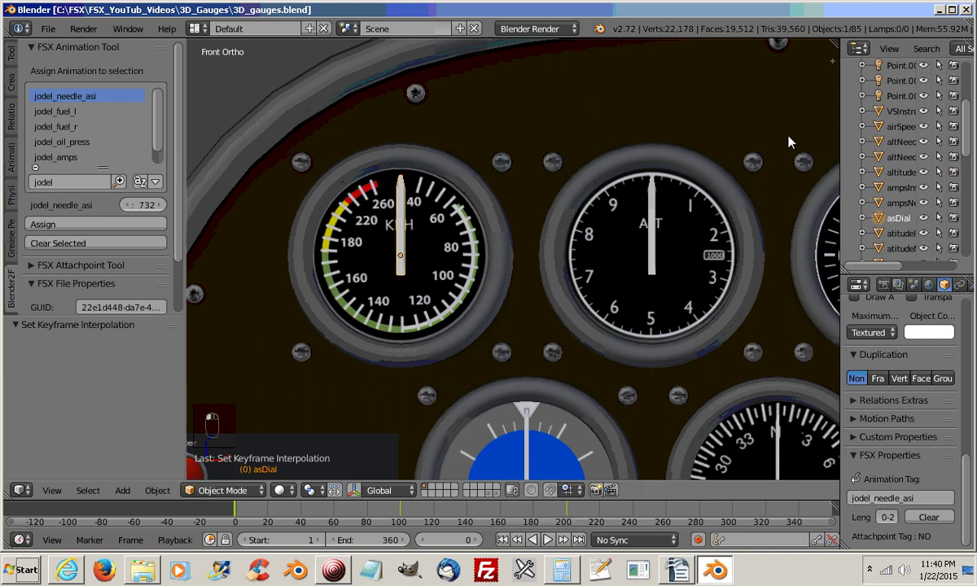
Step: Export as DirectX for FSX (.x) to 3D_gauges.x in the MDL folder with Export MDL ticked
click(48, 28)
mouse_move(85, 304)
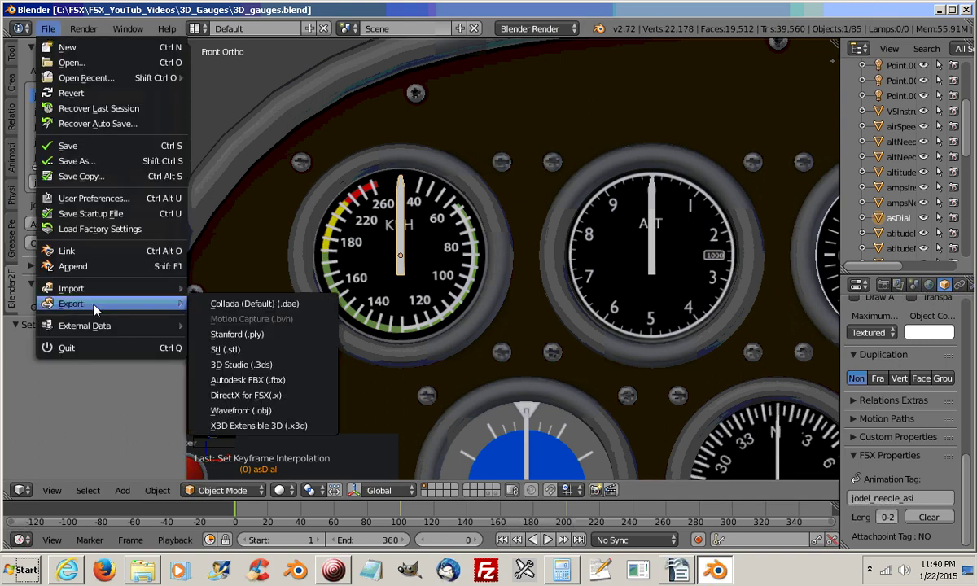
click(237, 396)
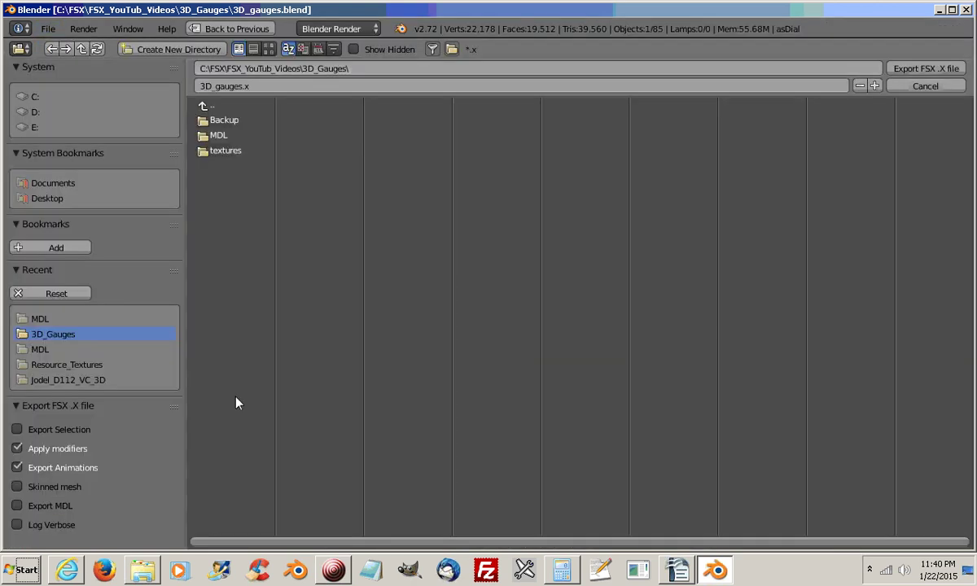
click(217, 135)
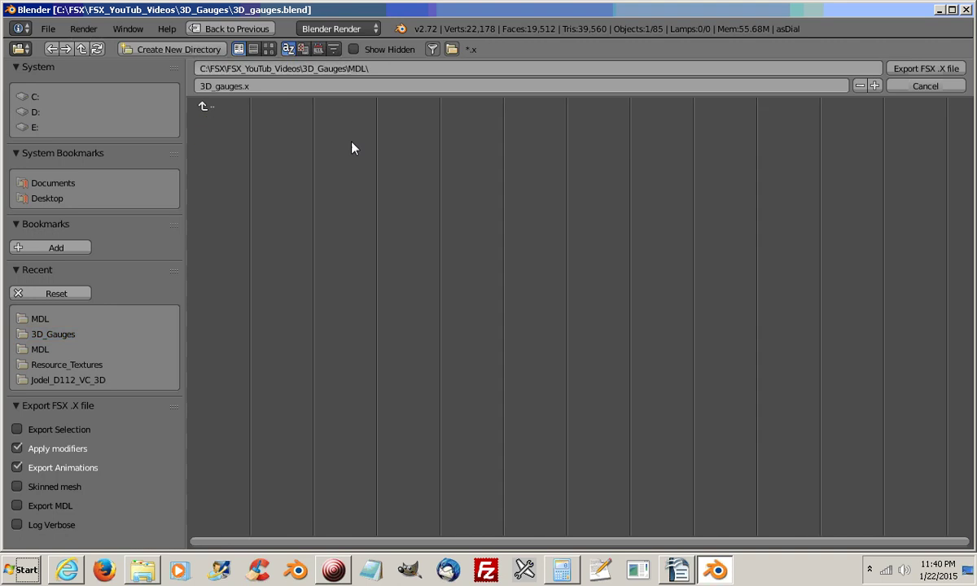
click(16, 506)
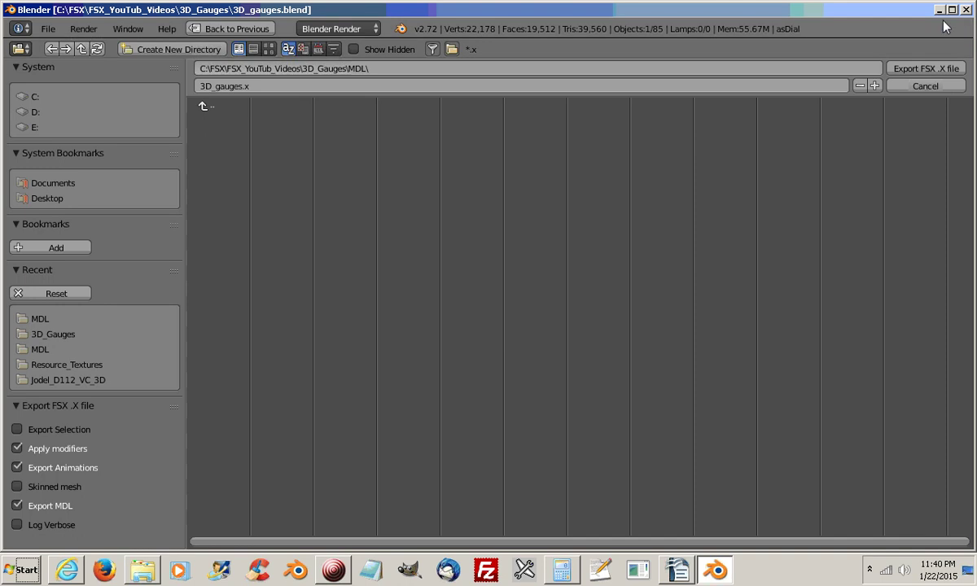
Step: Quit Blender so only its console and the Windows desktop remain
click(966, 11)
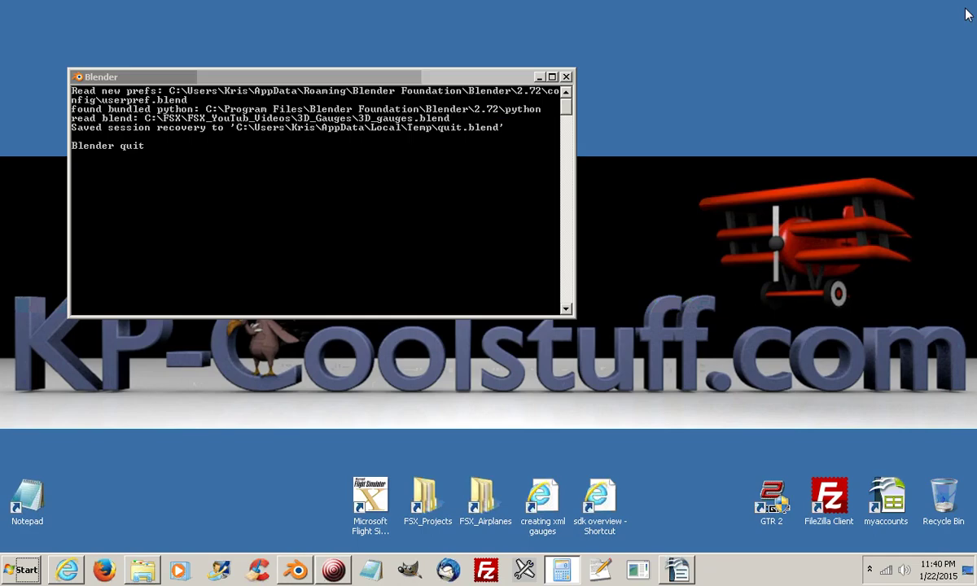